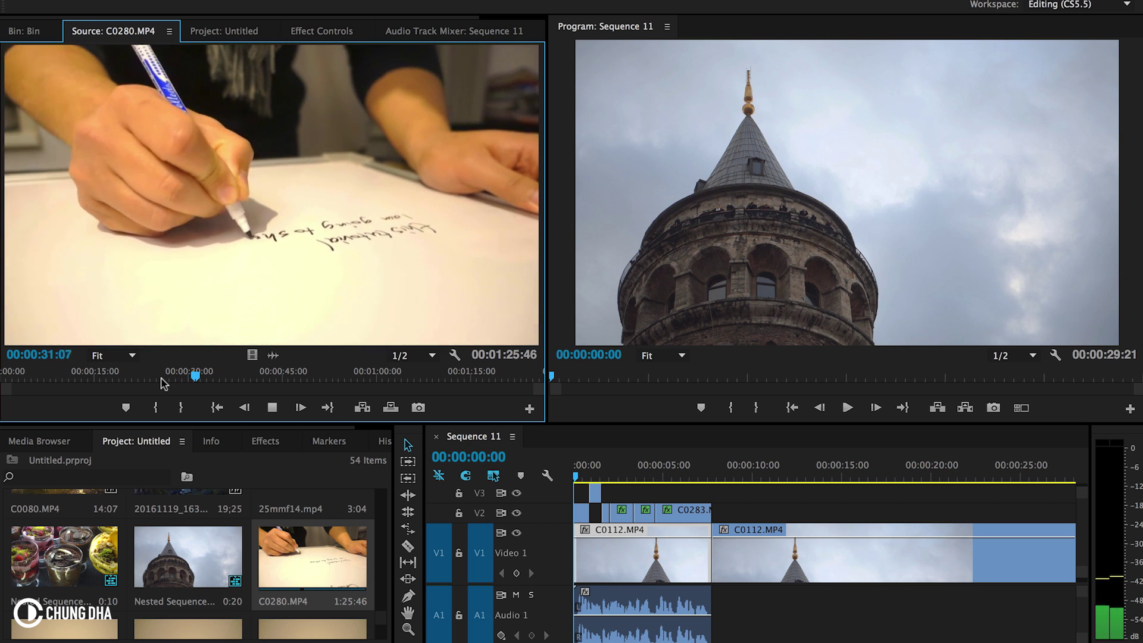
Stop playback, load C0284.MP4 into the Source Monitor and scrub to the full whiteboard view.
{"action": "key", "text": "space"}
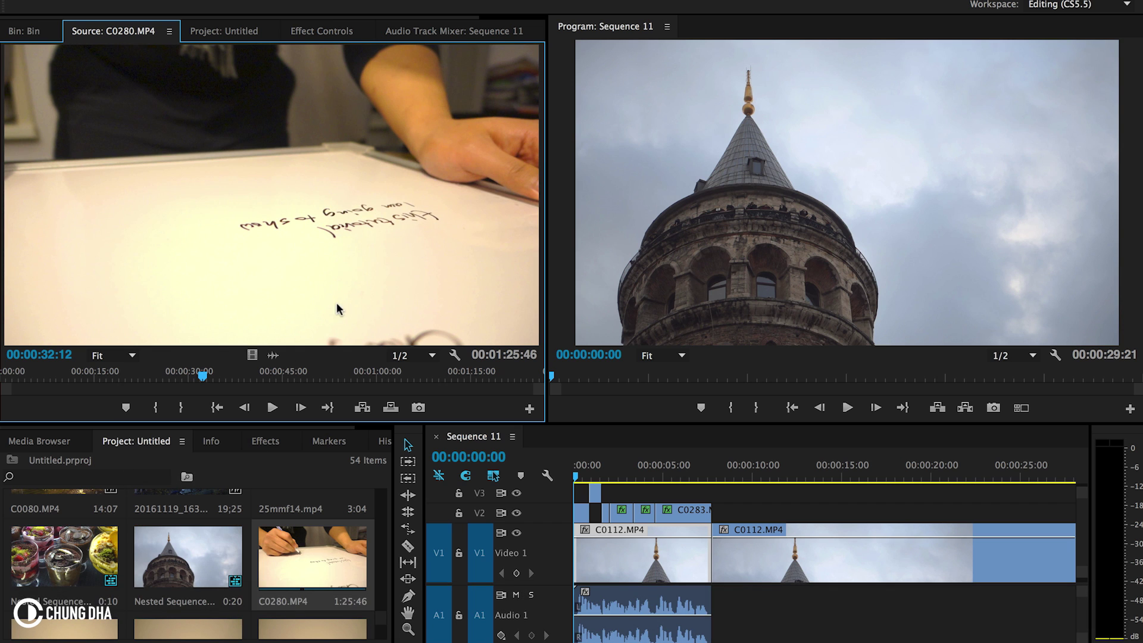
{"action": "scroll", "coordinate": [303, 508], "scroll_direction": "down", "scroll_amount": 3}
{"action": "double_click", "coordinate": [52, 576]}
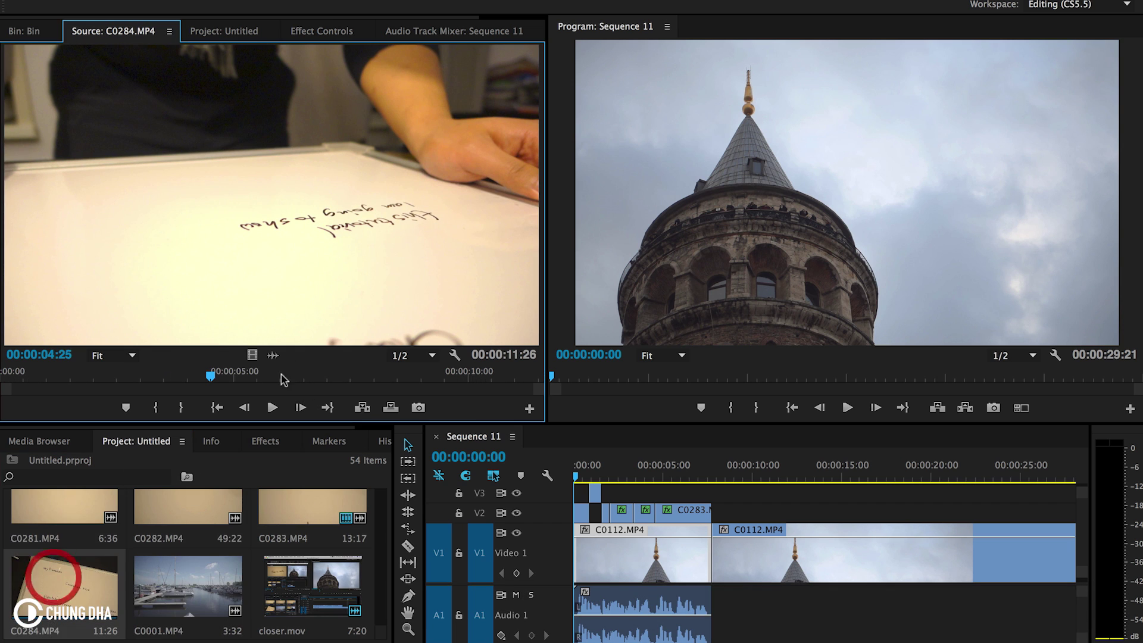
{"action": "left_click_drag", "start_coordinate": [357, 377], "coordinate": [388, 376]}
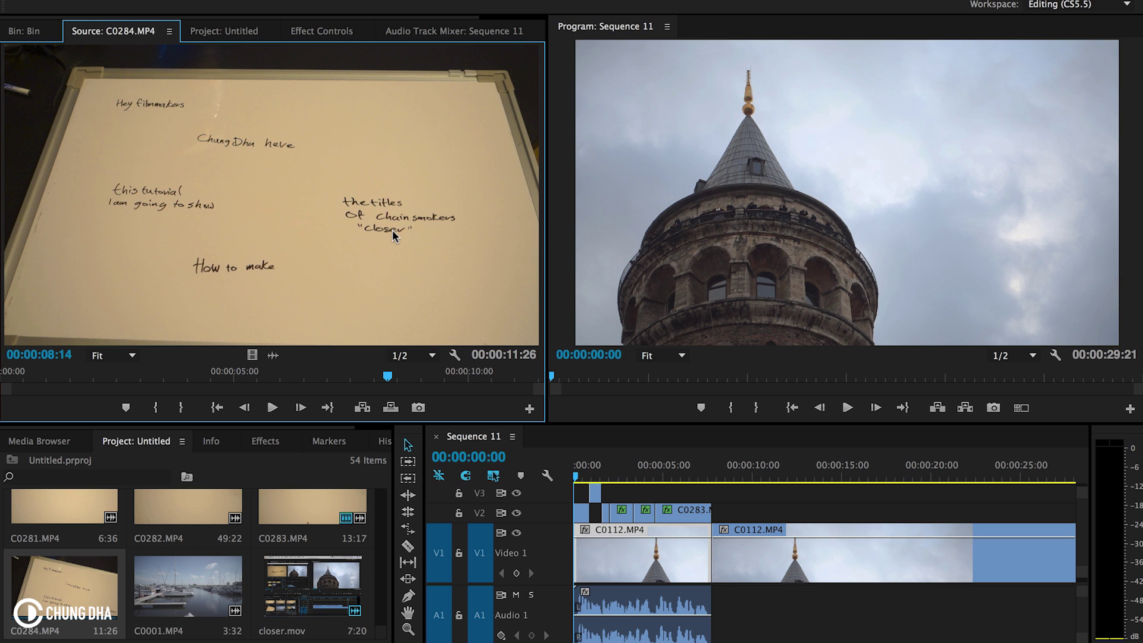
Preview C0283.MP4 in the Source Monitor through the 'closer' line, then set sequence time to 00:00:08:20.
{"action": "double_click", "coordinate": [300, 513]}
{"action": "left_click", "coordinate": [67, 378]}
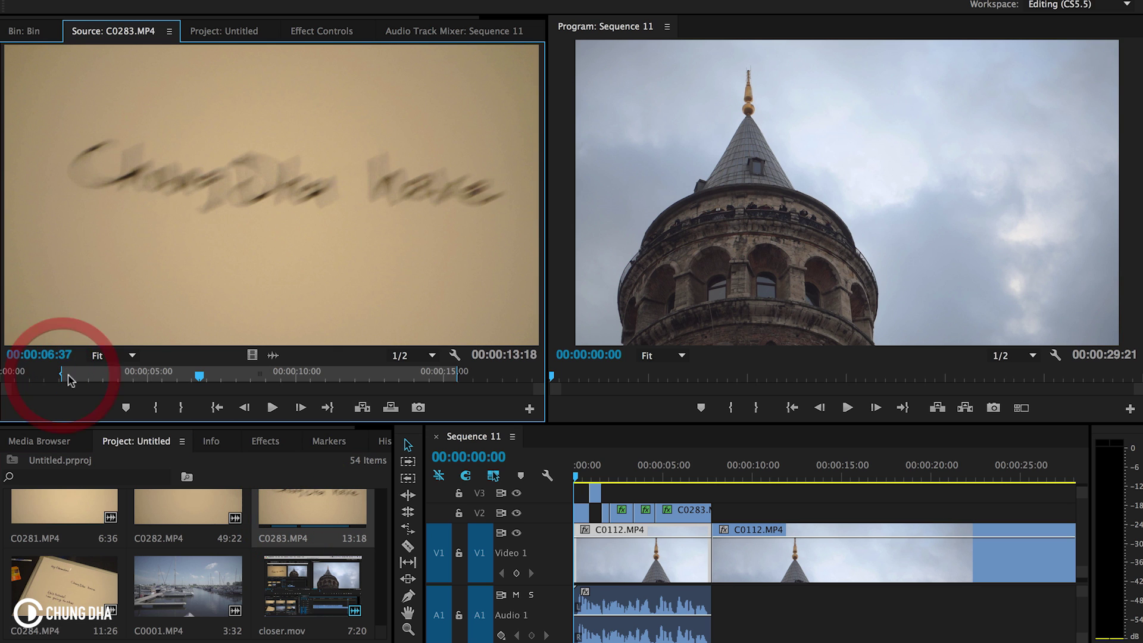
{"action": "key", "text": "space"}
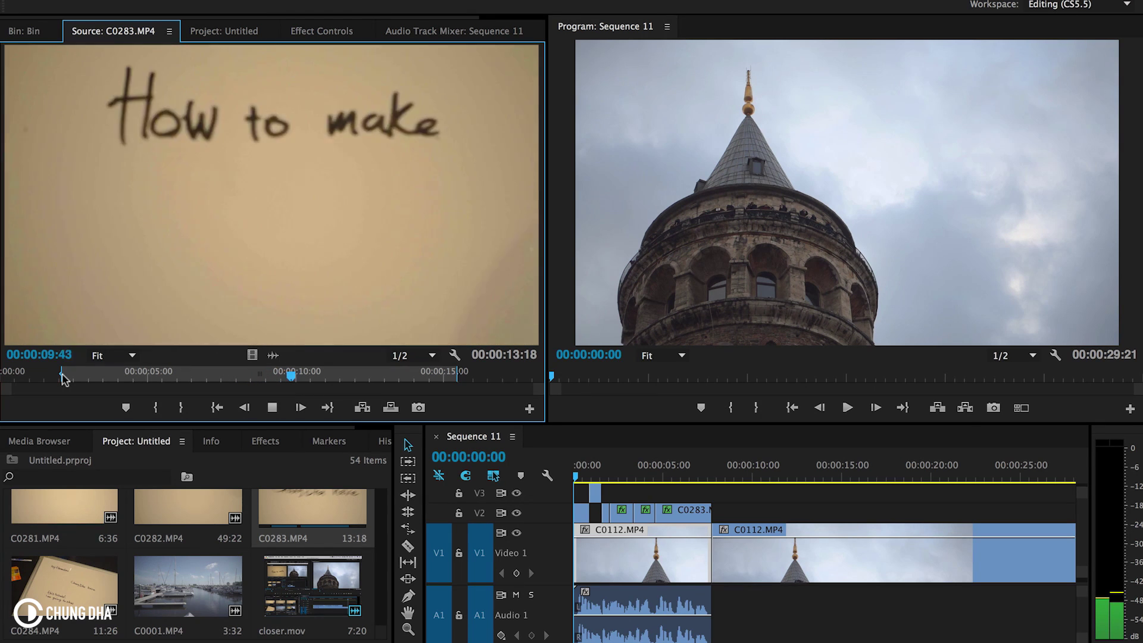
{"action": "key", "text": "space"}
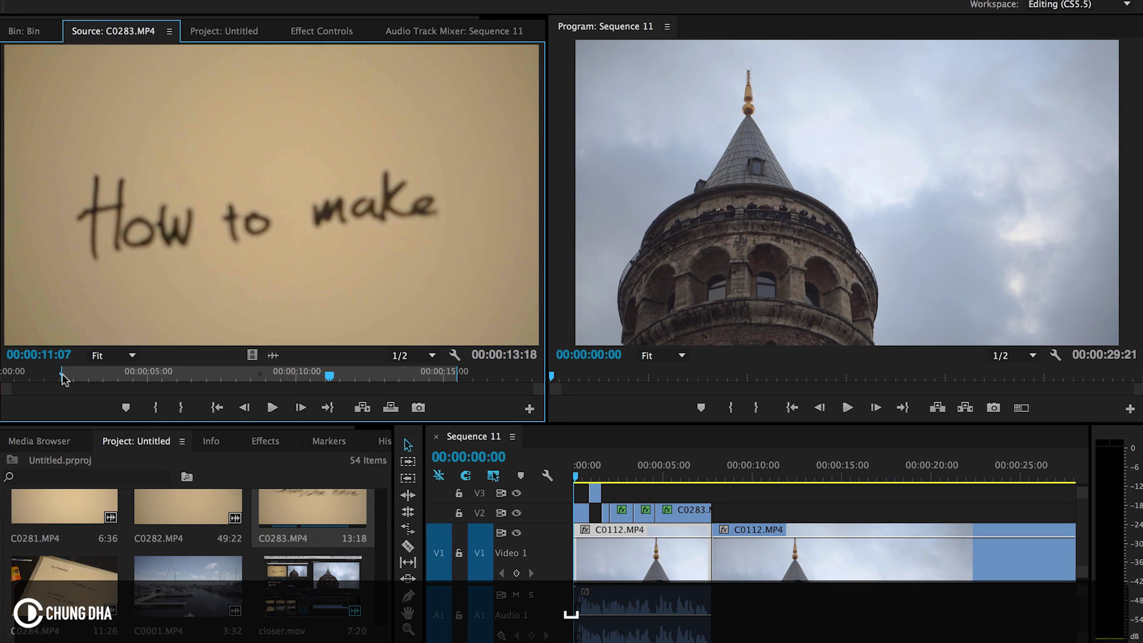
{"action": "key", "text": "space"}
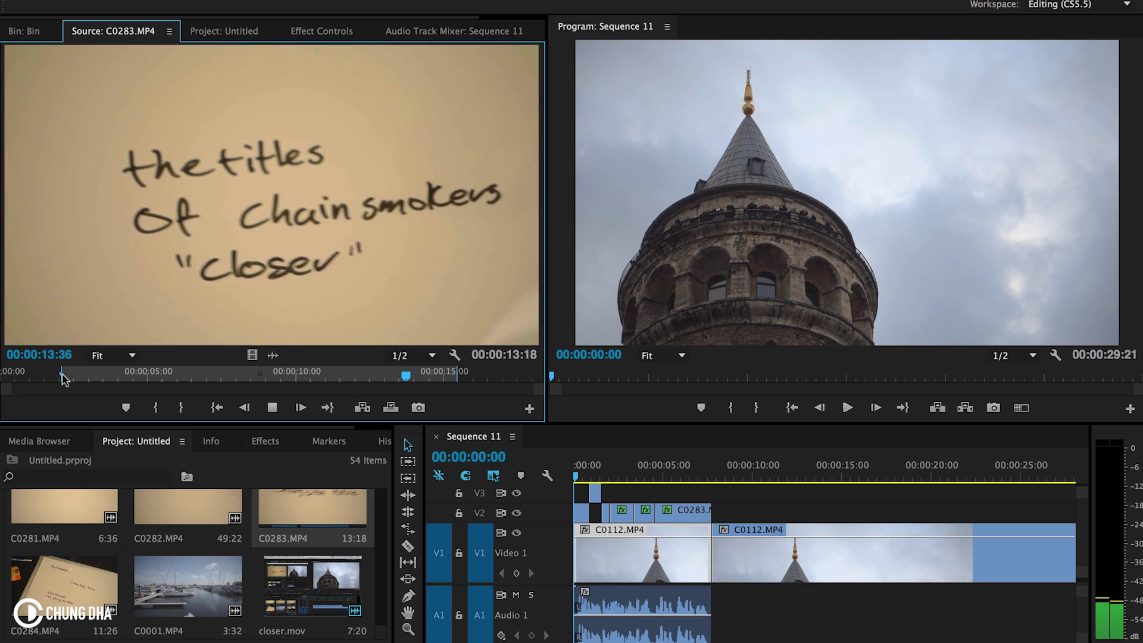
{"action": "key", "text": "space"}
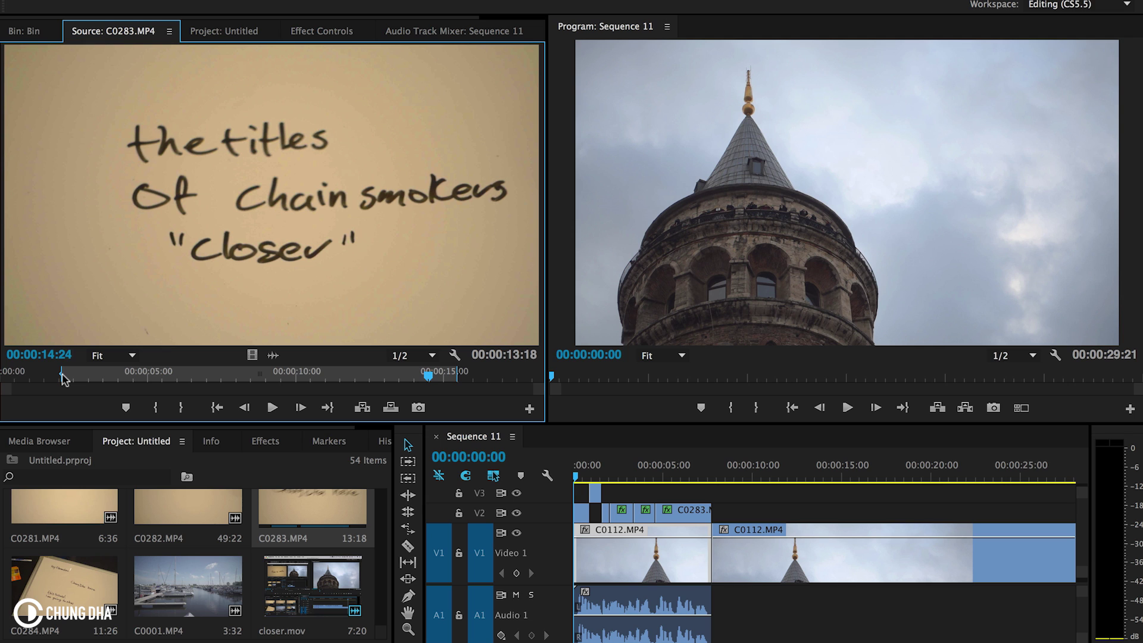
{"action": "left_click", "coordinate": [731, 476]}
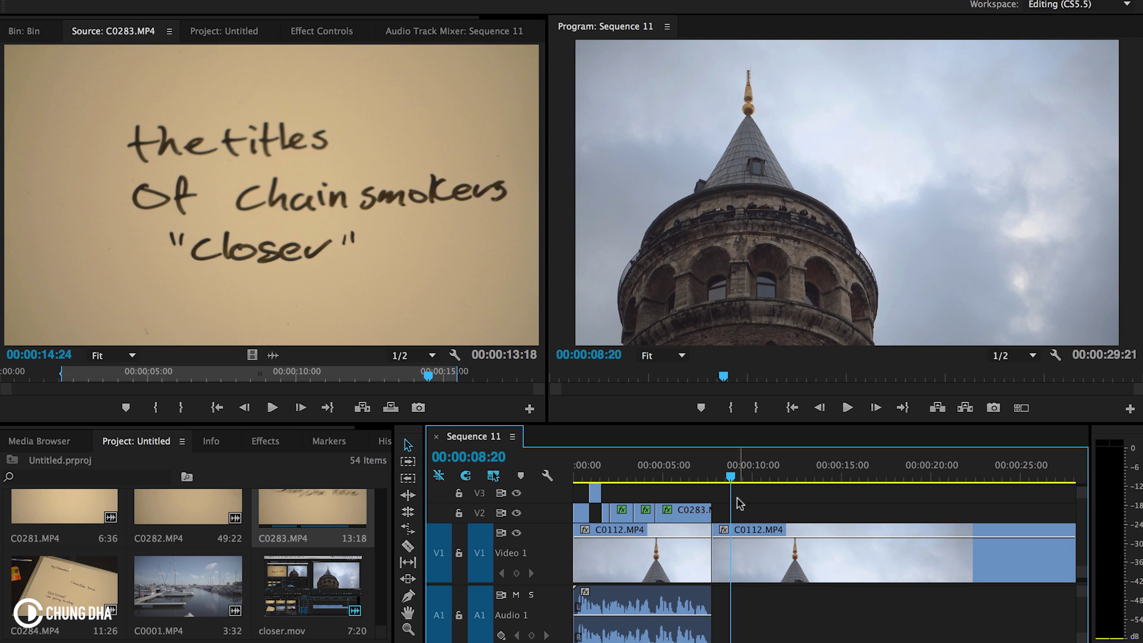
Place the C0283.MP4 video on track V2 and apply the Tint effect to it.
{"action": "left_click_drag", "start_coordinate": [252, 354], "coordinate": [844, 480]}
{"action": "left_click", "coordinate": [266, 441]}
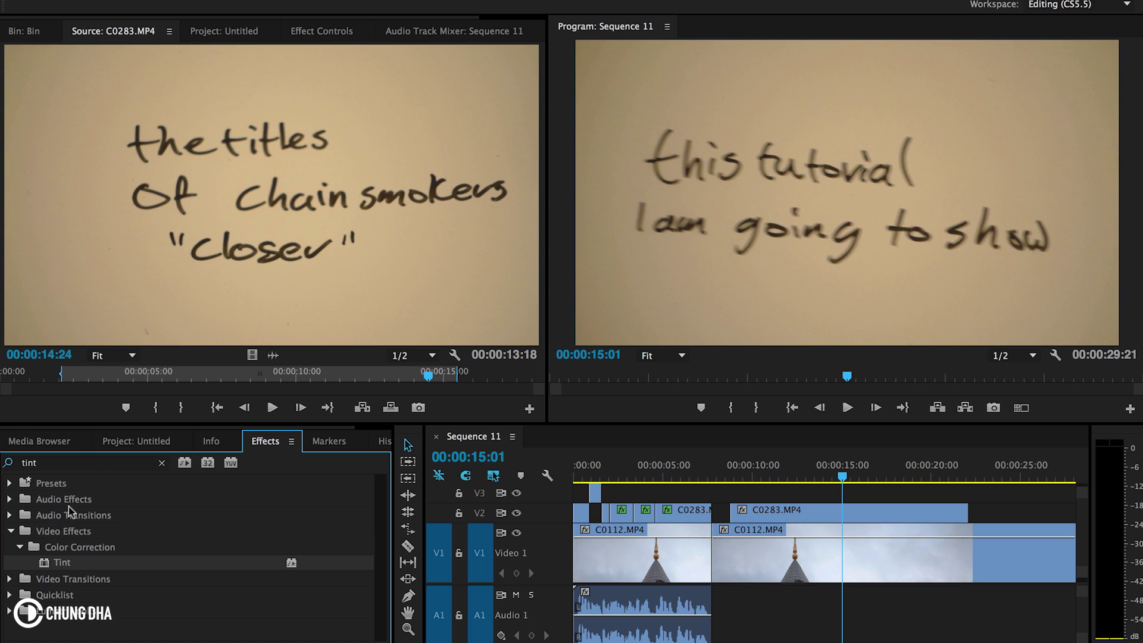
{"action": "left_click_drag", "start_coordinate": [70, 569], "coordinate": [774, 509]}
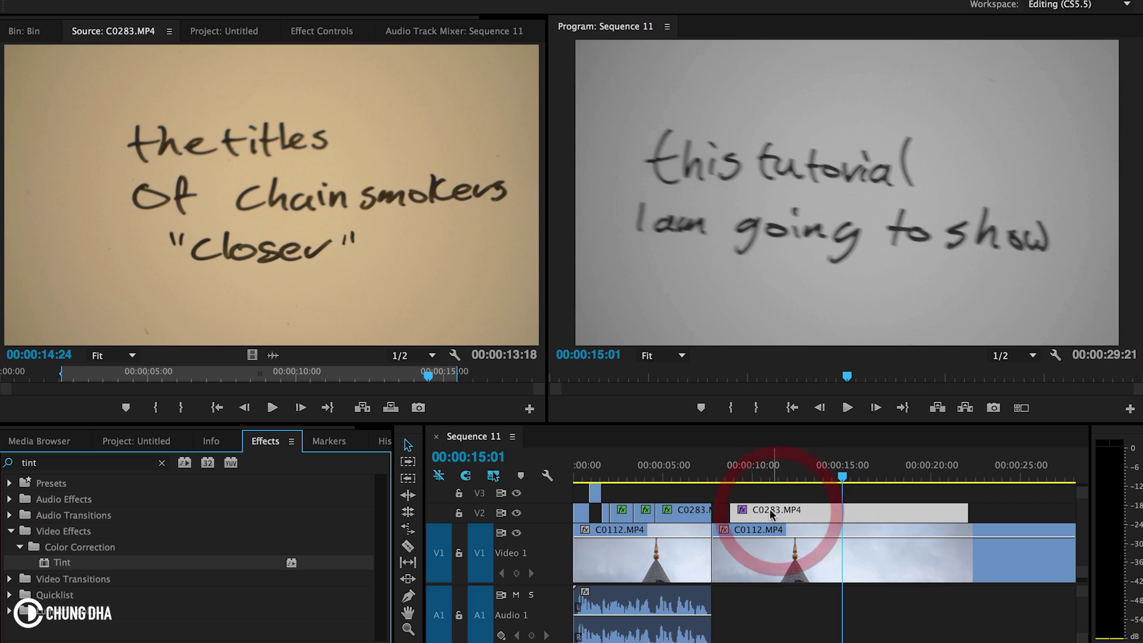
Search the Effects panel for 'invert' and apply Channel > Invert to the V2 clip.
{"action": "left_click", "coordinate": [162, 463]}
{"action": "left_click", "coordinate": [108, 460]}
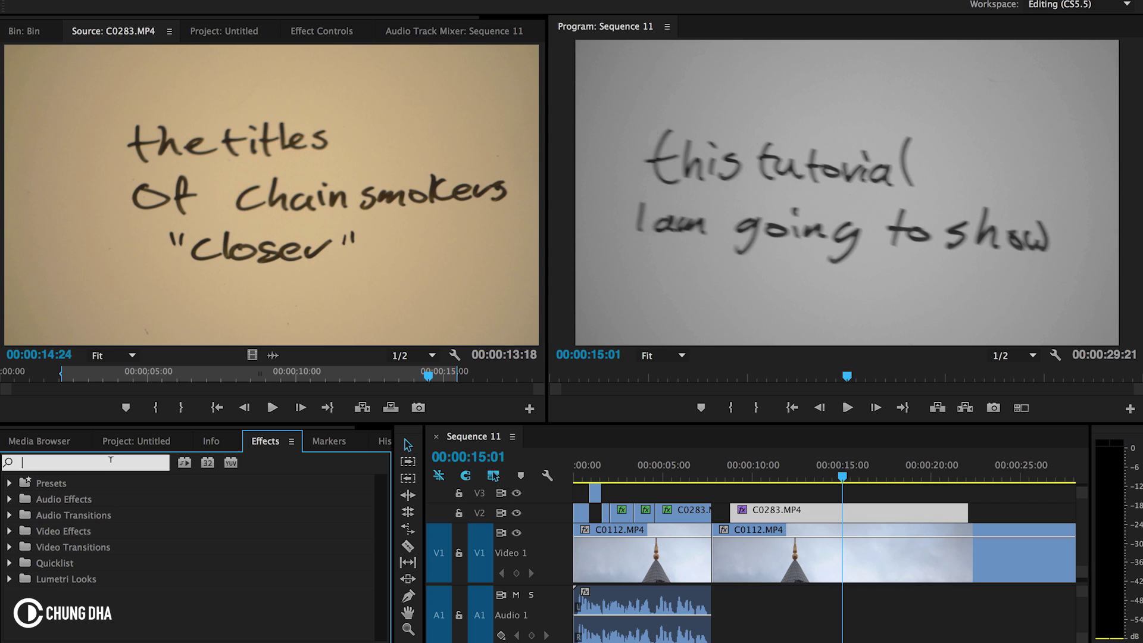
{"action": "type", "text": "invert"}
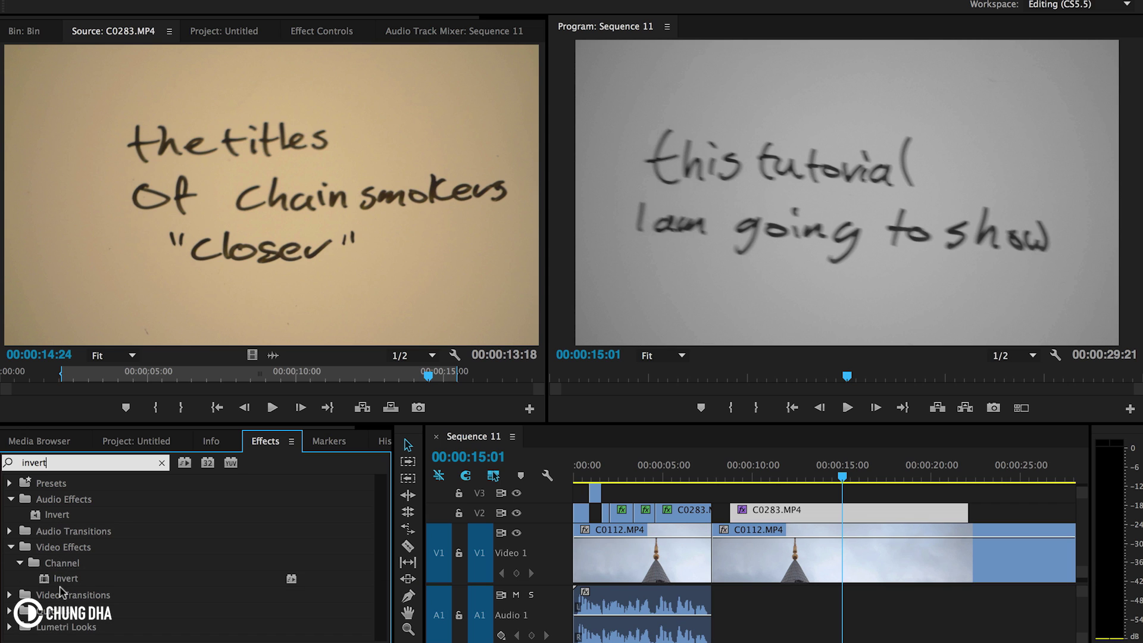
{"action": "left_click_drag", "start_coordinate": [64, 578], "coordinate": [768, 516]}
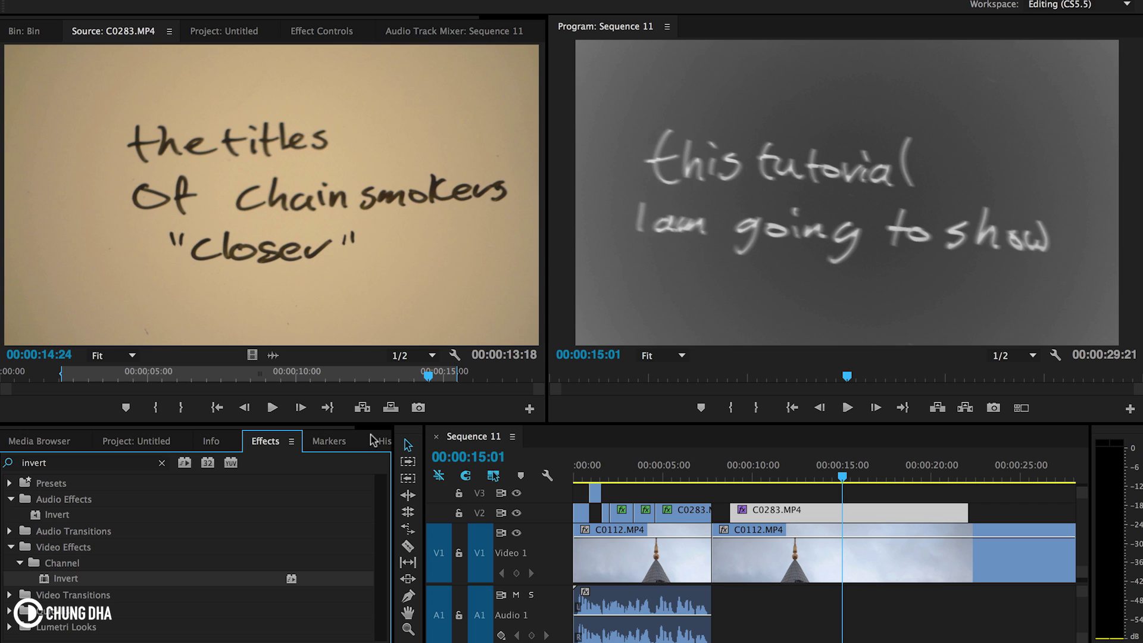
Replace the effects search with 'rgb' and apply RGB Curves to the C0283.MP4 clip.
{"action": "double_click", "coordinate": [72, 462]}
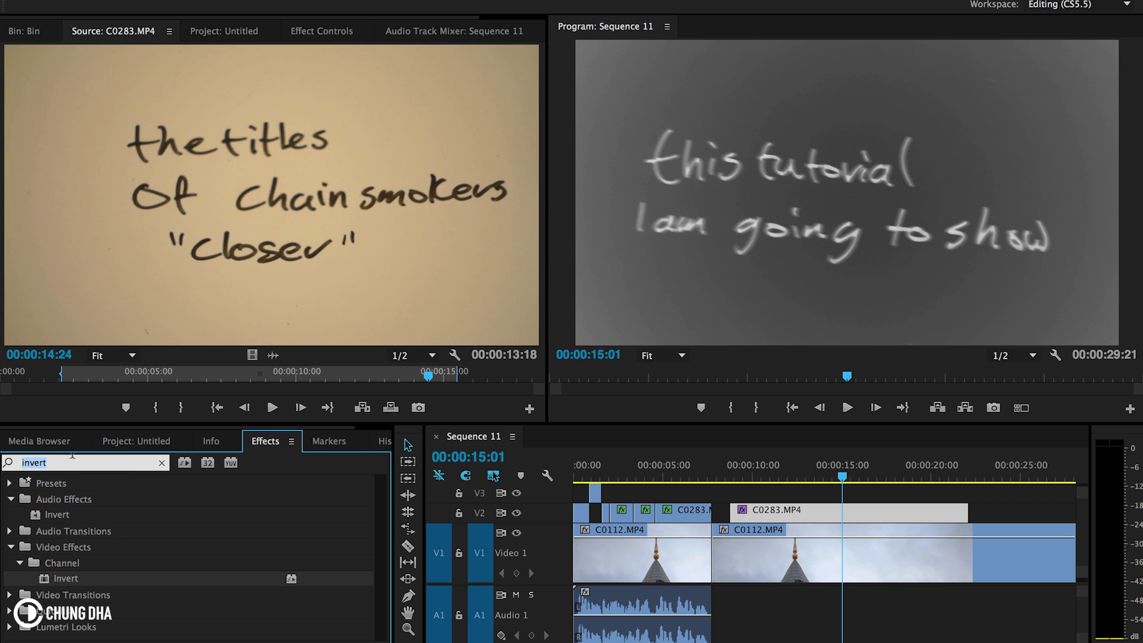
{"action": "type", "text": "rgb"}
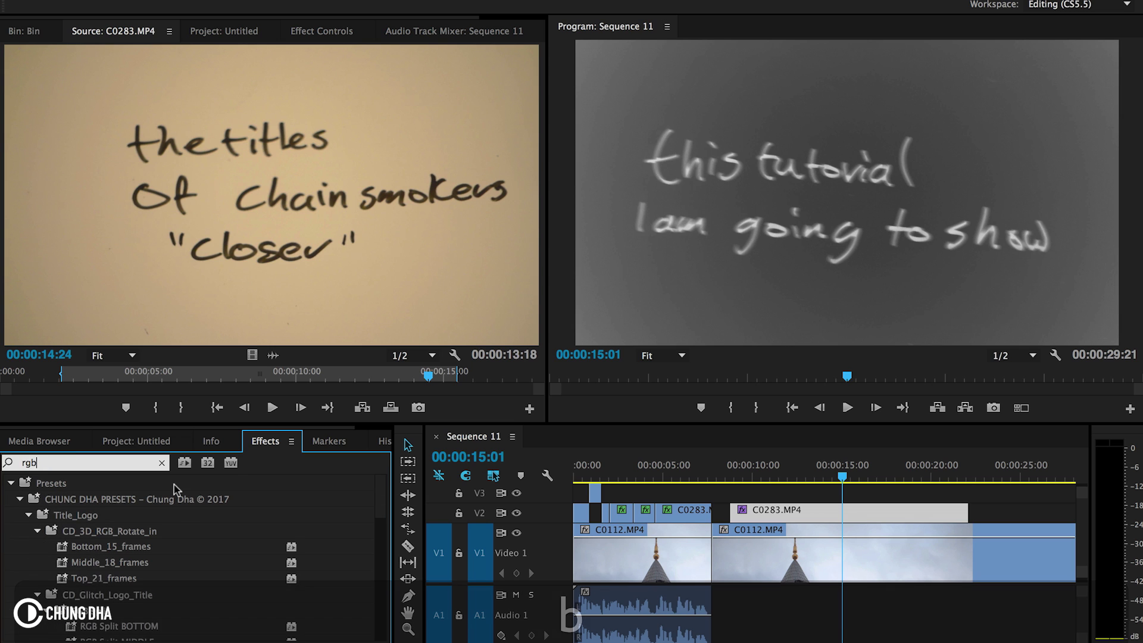
{"action": "scroll", "coordinate": [174, 485], "scroll_direction": "down", "scroll_amount": 10}
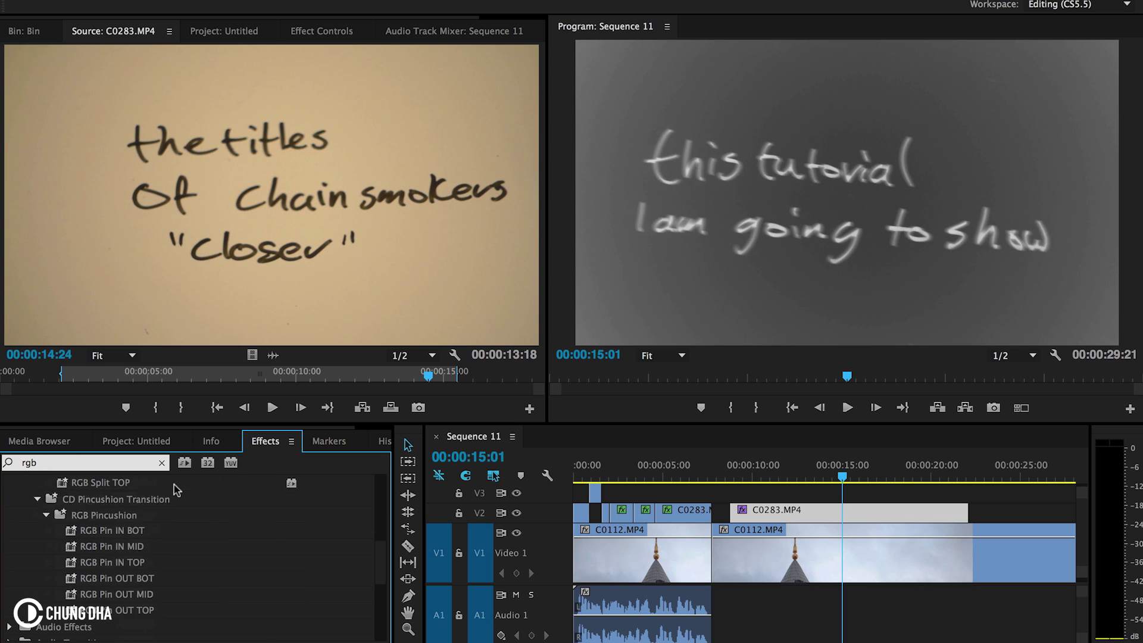
{"action": "scroll", "coordinate": [174, 485], "scroll_direction": "down", "scroll_amount": 1}
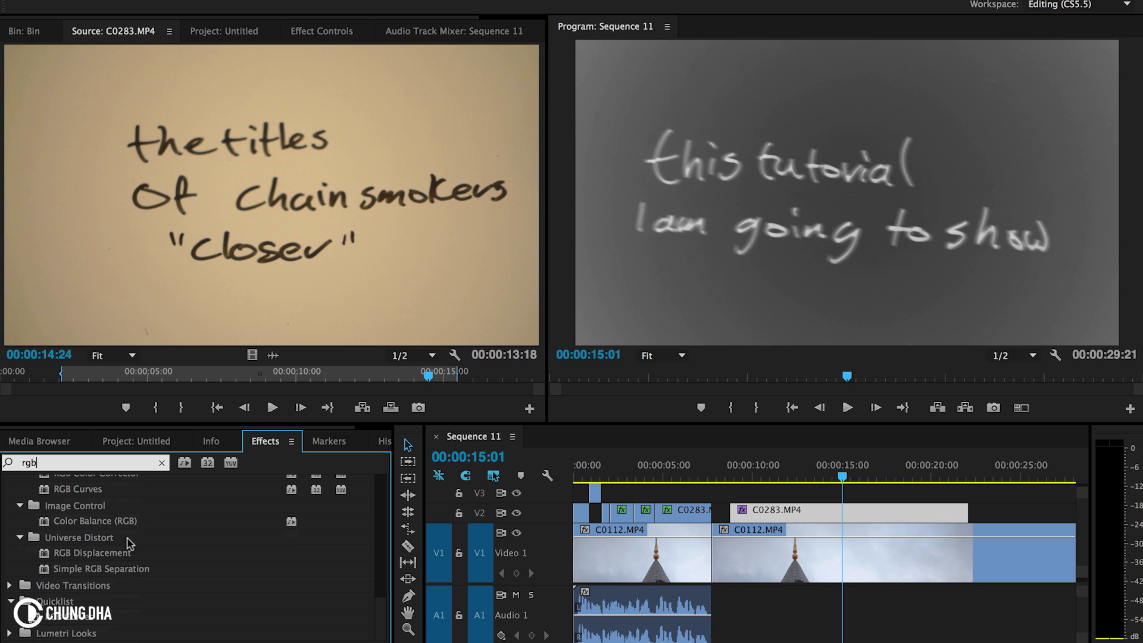
{"action": "left_click_drag", "start_coordinate": [74, 493], "coordinate": [811, 506]}
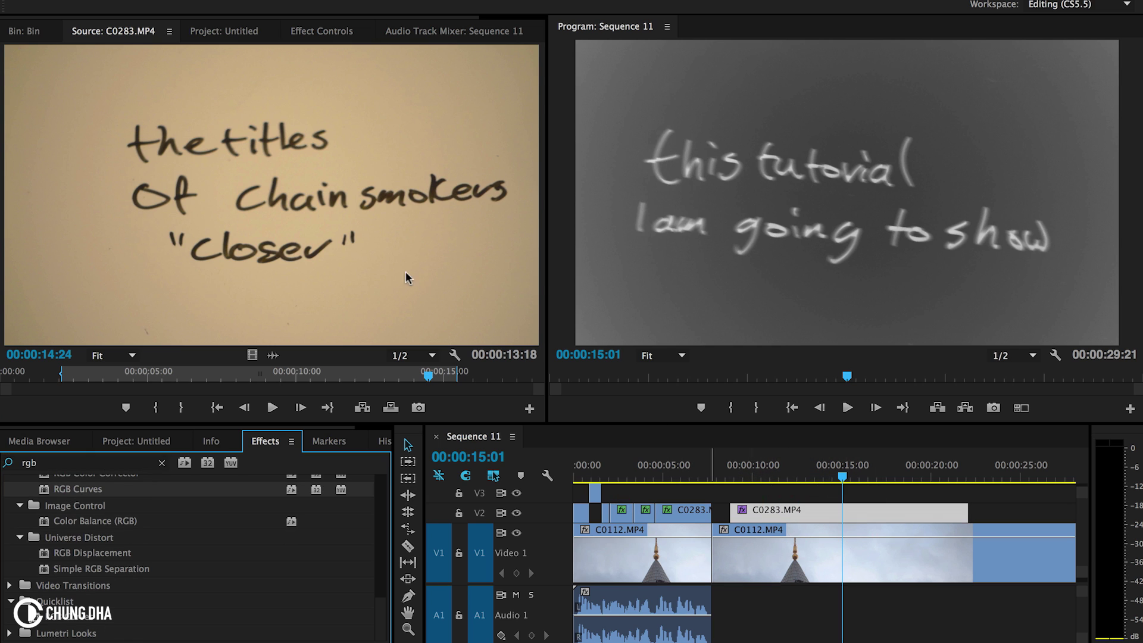
Show the clip's Effect Controls with the Tint and Invert settings collapsed.
{"action": "left_click", "coordinate": [309, 31]}
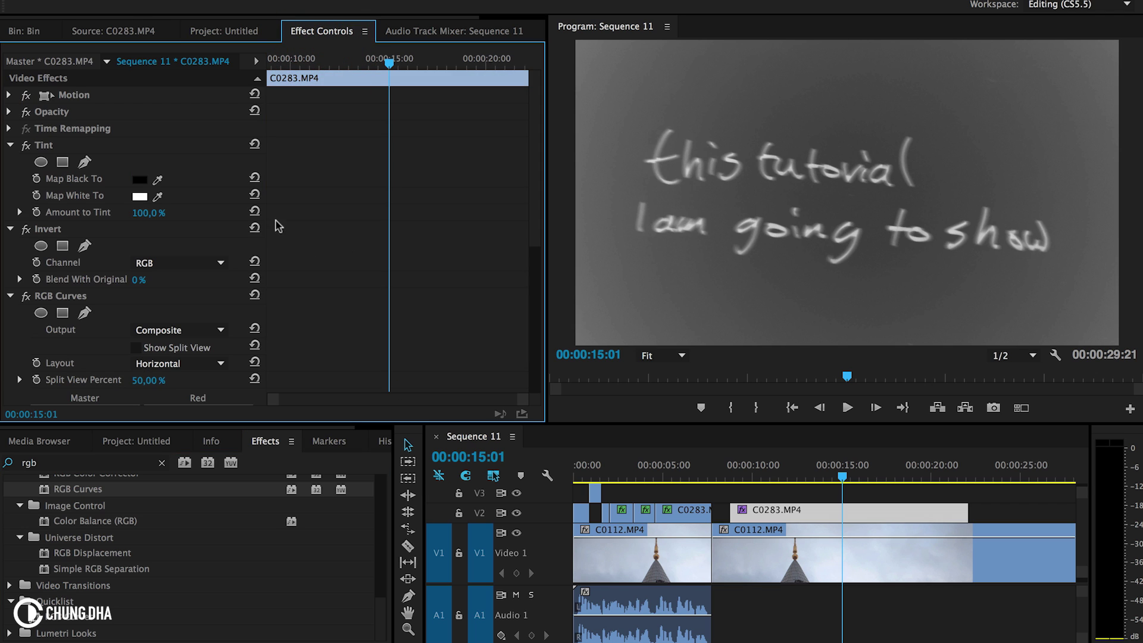
{"action": "left_click", "coordinate": [9, 144]}
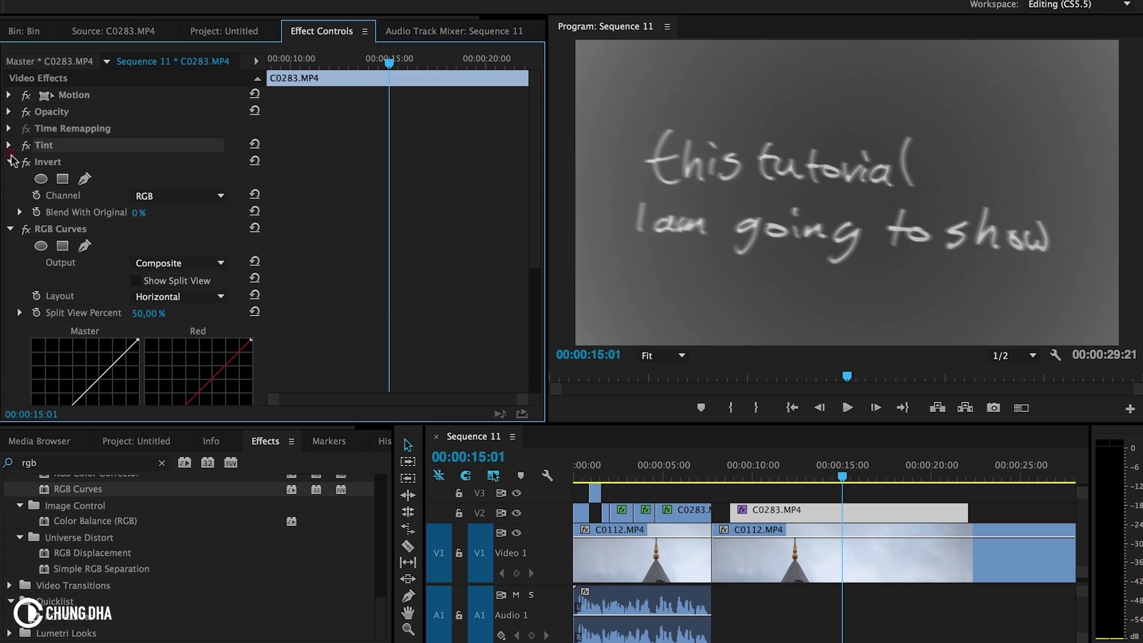
{"action": "left_click", "coordinate": [10, 162]}
{"action": "scroll", "coordinate": [453, 270], "scroll_direction": "down", "scroll_amount": 4}
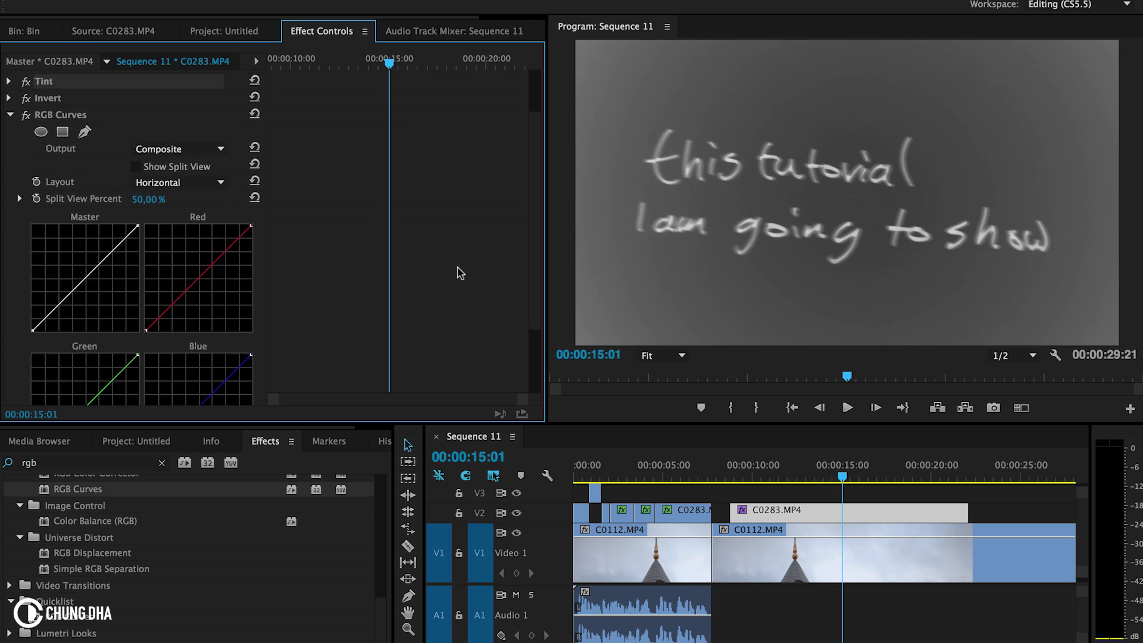
{"action": "scroll", "coordinate": [453, 273], "scroll_direction": "up", "scroll_amount": 3}
{"action": "scroll", "coordinate": [453, 274], "scroll_direction": "up", "scroll_amount": 1}
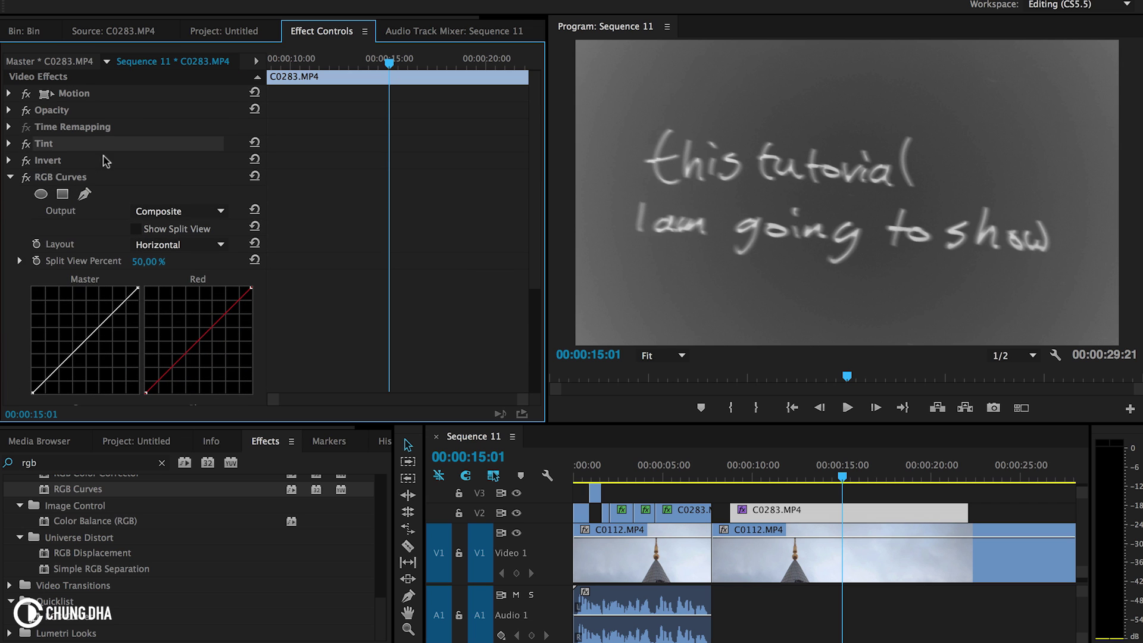
Steepen the Master RGB curve with pulled-in endpoints and a midtone point, crushing the background to black.
{"action": "mouse_move", "coordinate": [137, 288]}
{"action": "left_mouse_down"}
{"action": "mouse_move", "coordinate": [135, 297]}
{"action": "mouse_move", "coordinate": [125, 281]}
{"action": "left_mouse_up"}
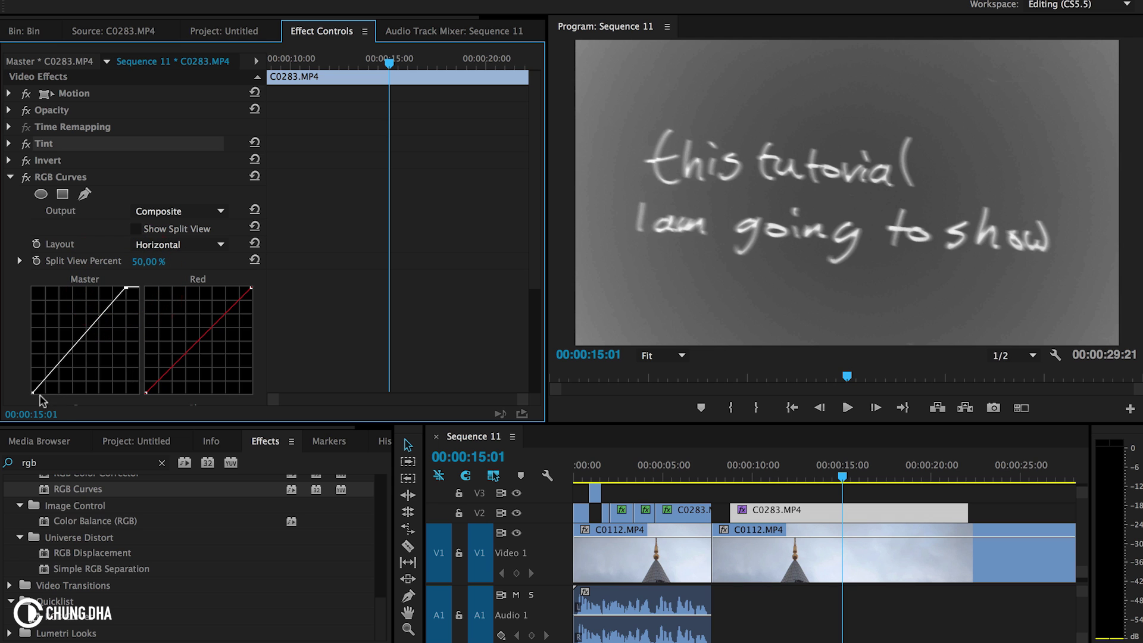
{"action": "left_click_drag", "start_coordinate": [32, 394], "coordinate": [72, 403]}
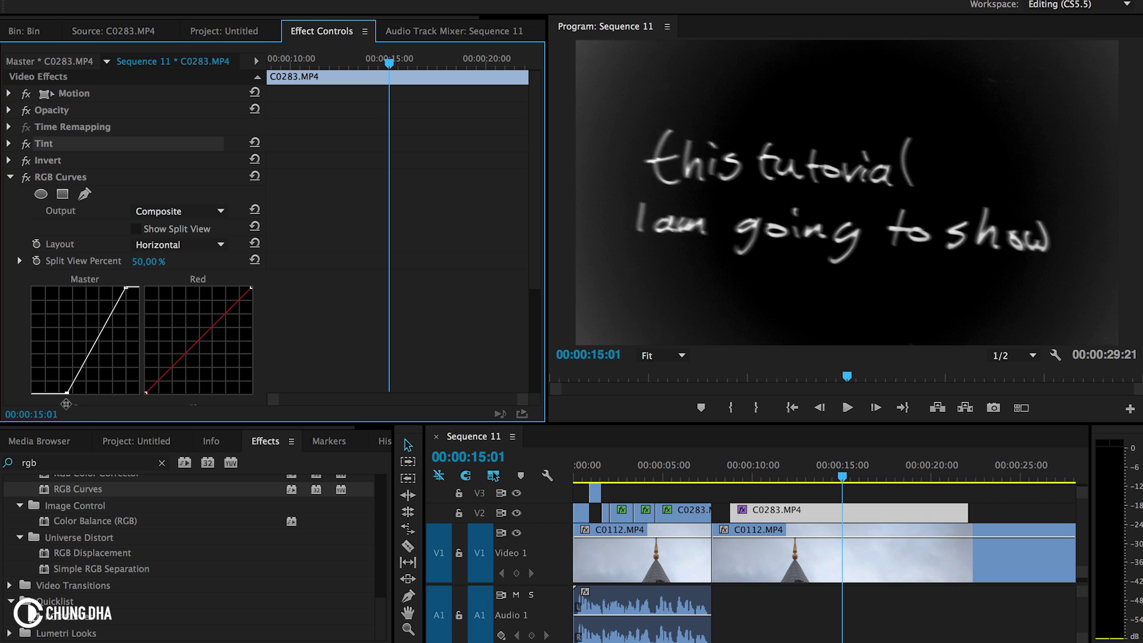
{"action": "left_click_drag", "start_coordinate": [88, 372], "coordinate": [90, 340]}
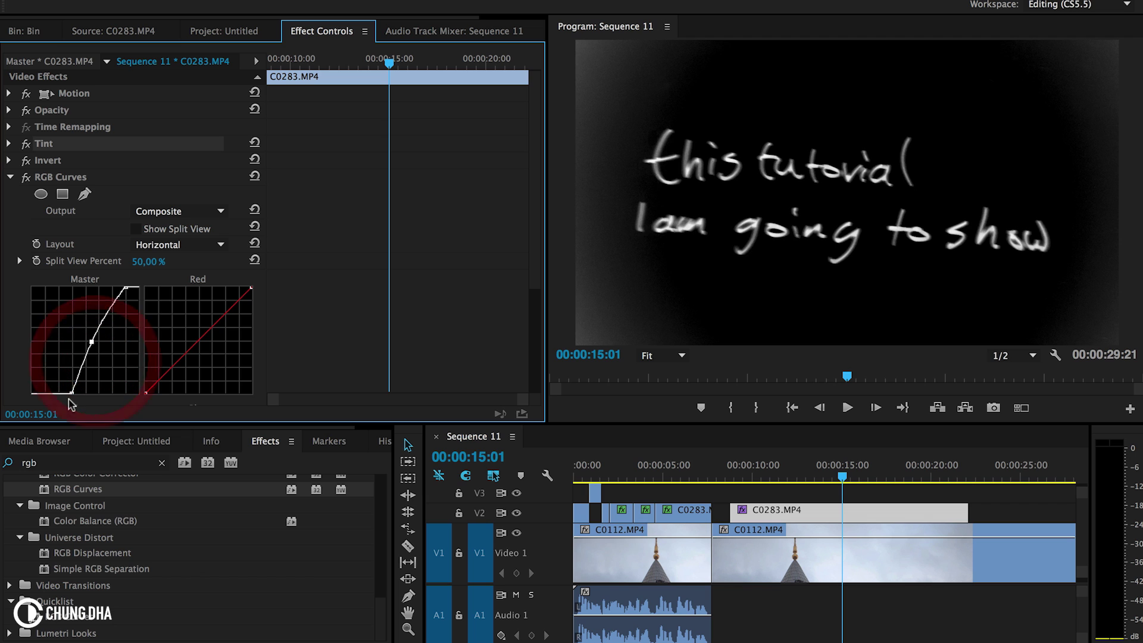
{"action": "left_click_drag", "start_coordinate": [72, 394], "coordinate": [78, 394]}
{"action": "mouse_move", "coordinate": [126, 288]}
{"action": "left_mouse_down"}
{"action": "mouse_move", "coordinate": [128, 301]}
{"action": "mouse_move", "coordinate": [131, 287]}
{"action": "left_mouse_up"}
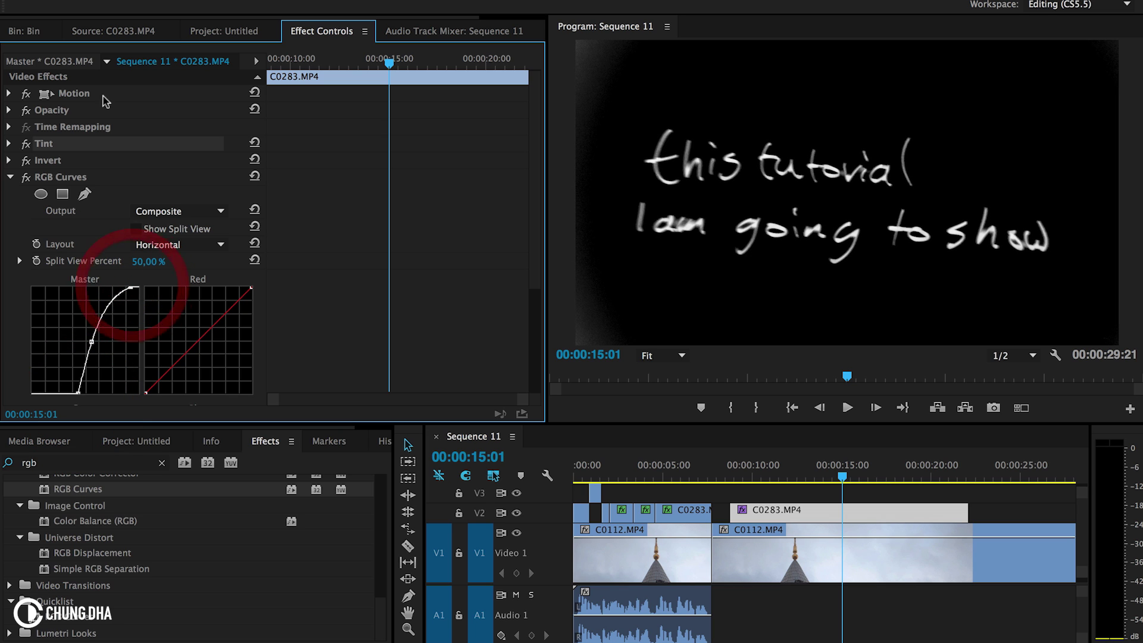
Set the clip's Opacity blend mode to Screen and play the composite from about 9 seconds.
{"action": "left_click", "coordinate": [9, 111]}
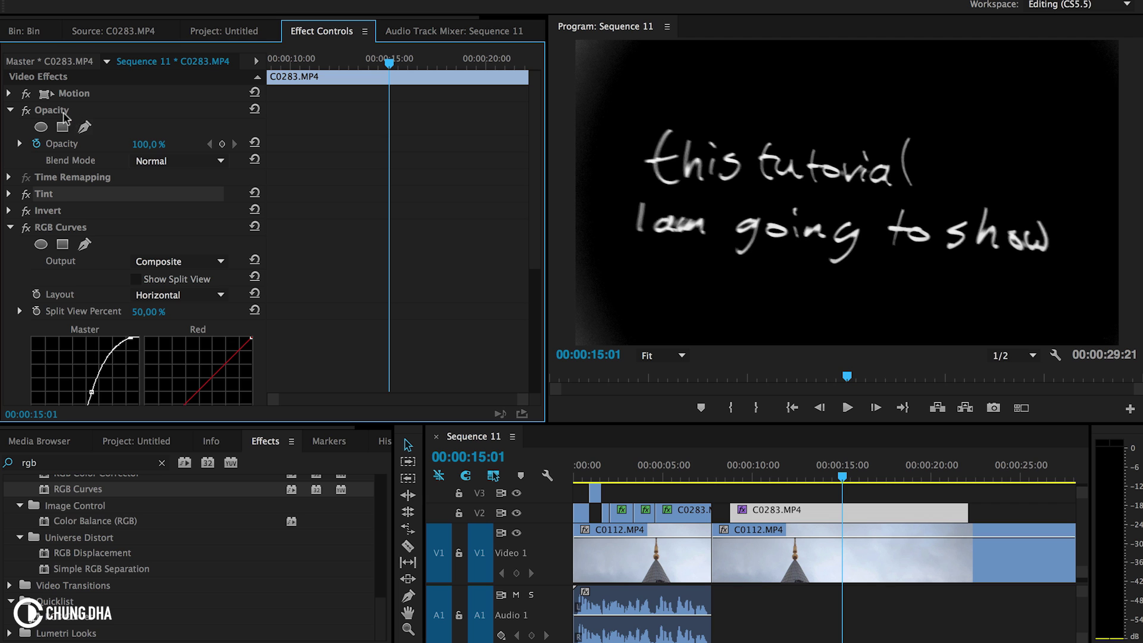
{"action": "left_click", "coordinate": [158, 166]}
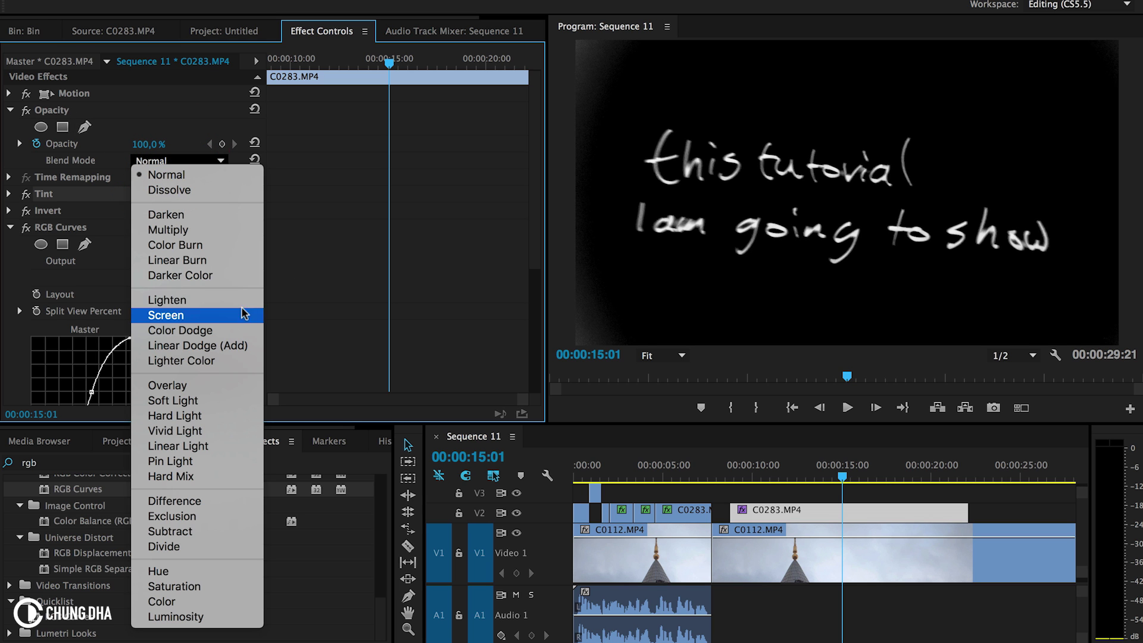
{"action": "left_click", "coordinate": [200, 316]}
{"action": "left_click", "coordinate": [733, 476]}
{"action": "key", "text": "space"}
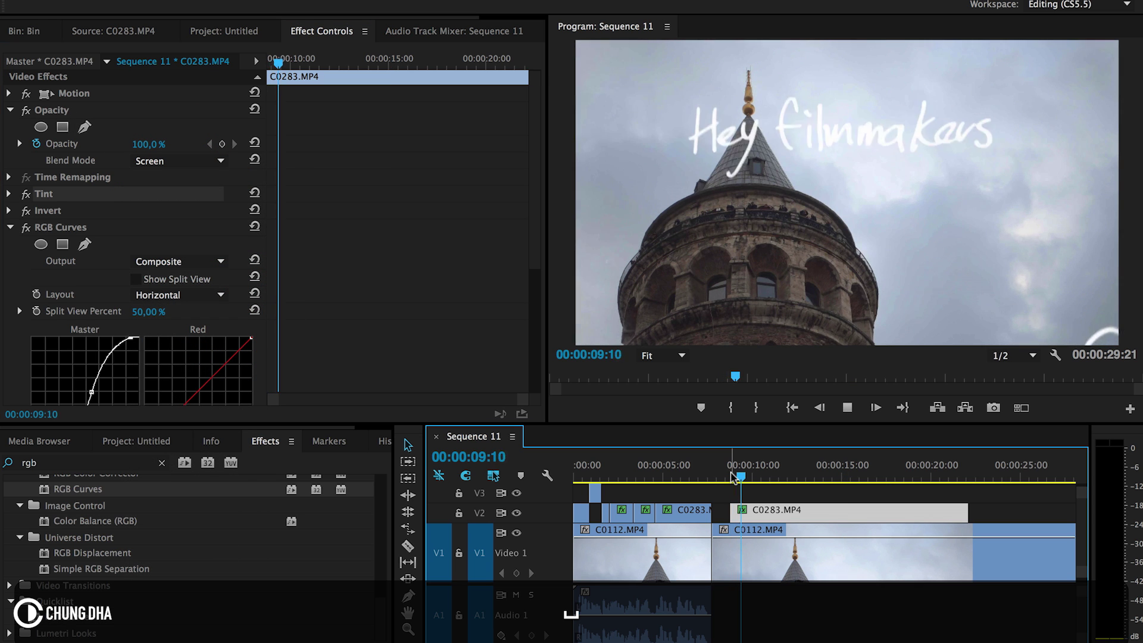